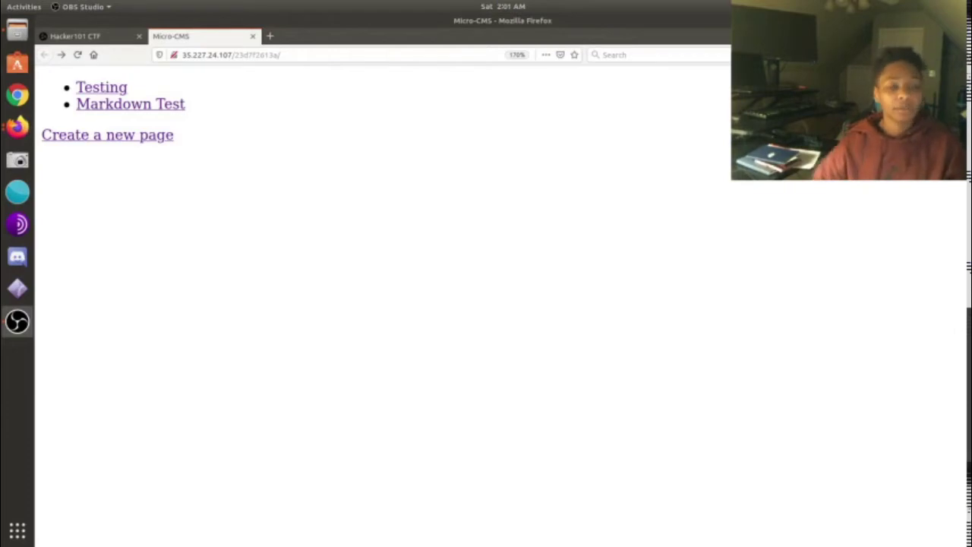
Review the Hacker101 challenge list, noting Micro-CMS v1 at 4 / 4 flags and 9 / 26 points
click(124, 35)
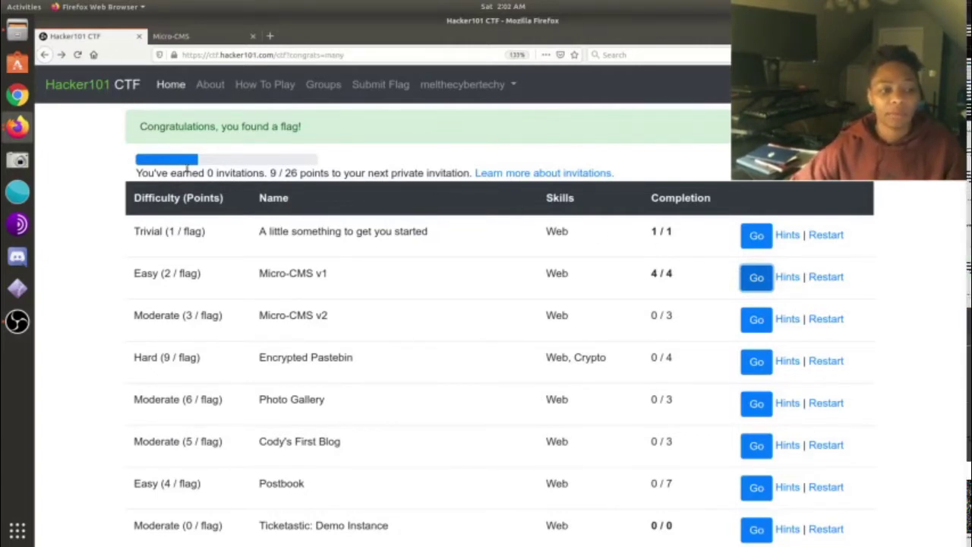
drag(268, 173, 324, 173)
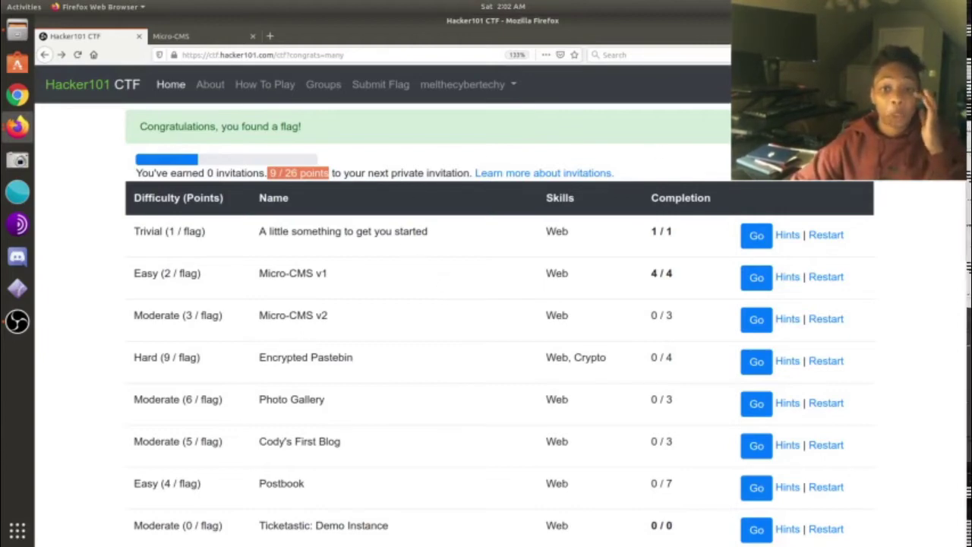
scroll(486, 304, down, 7)
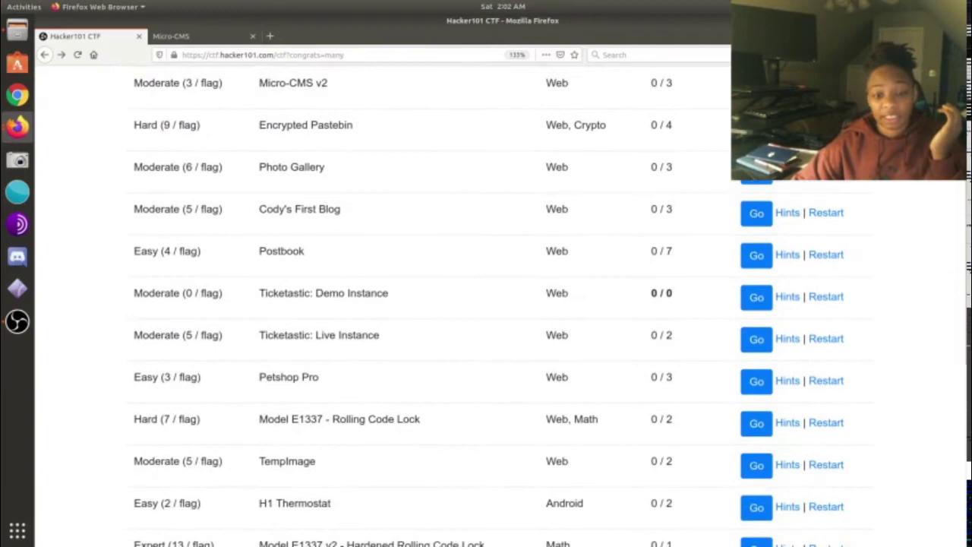
scroll(486, 304, down, 7)
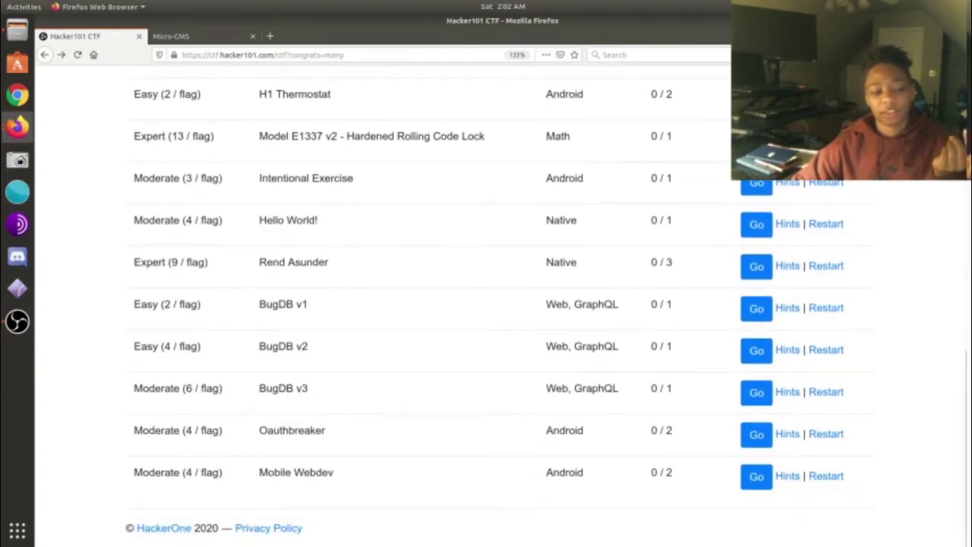
scroll(486, 303, up, 12)
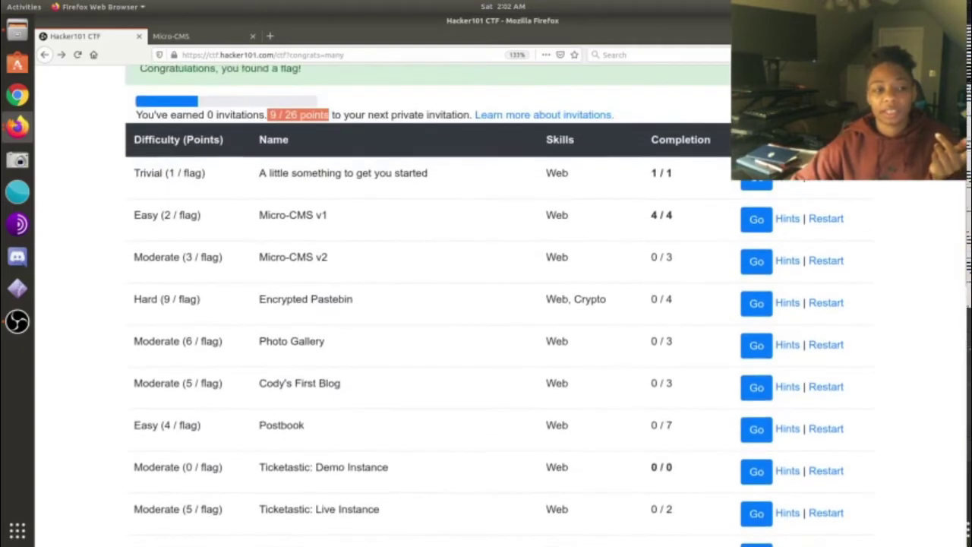
scroll(486, 304, up, 1)
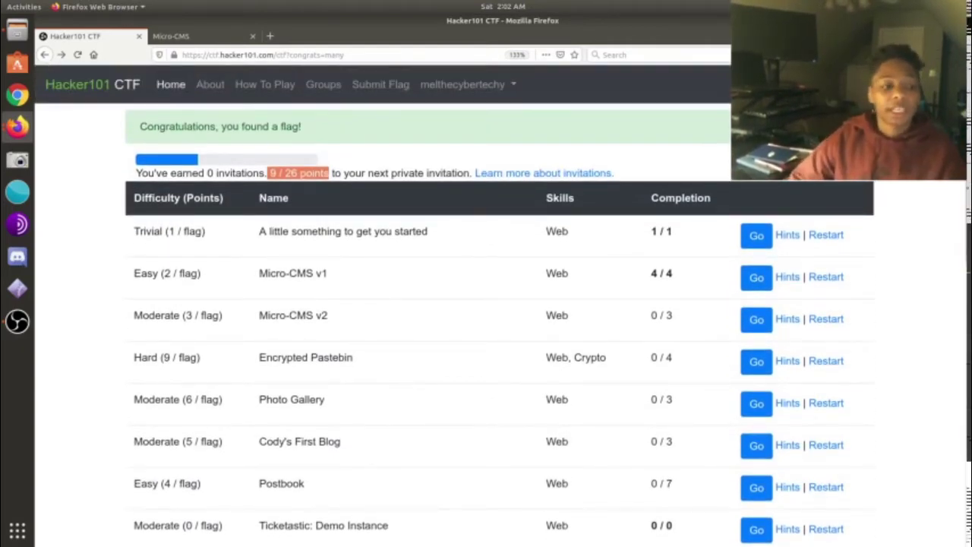
scroll(502, 310, down, 1)
click(917, 198)
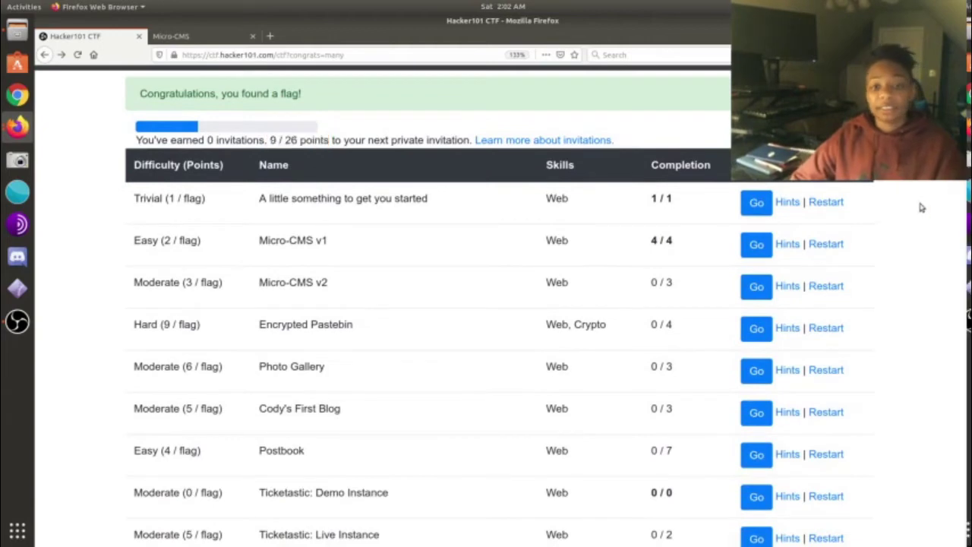
Launch Micro-CMS v1 via Go and open its Markdown Test page (page 2)
click(762, 251)
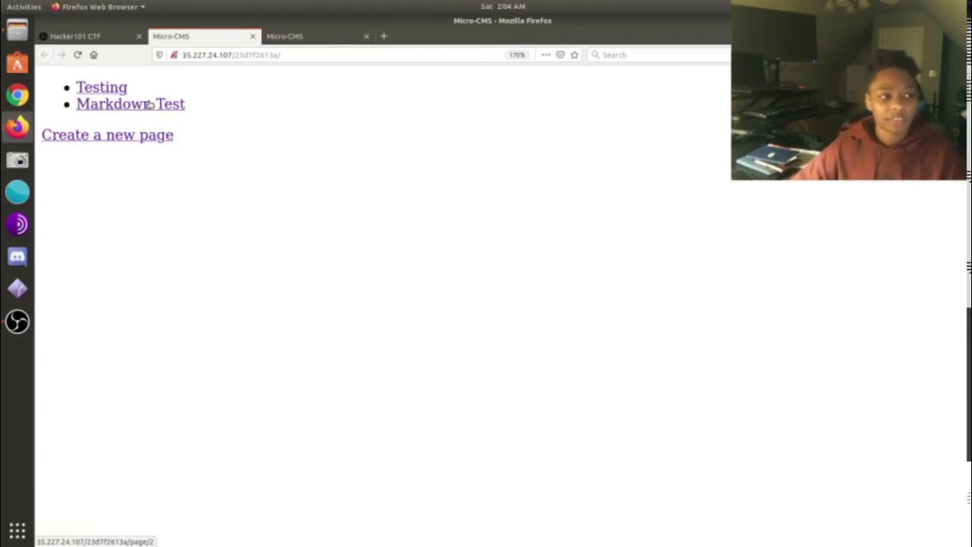
click(149, 104)
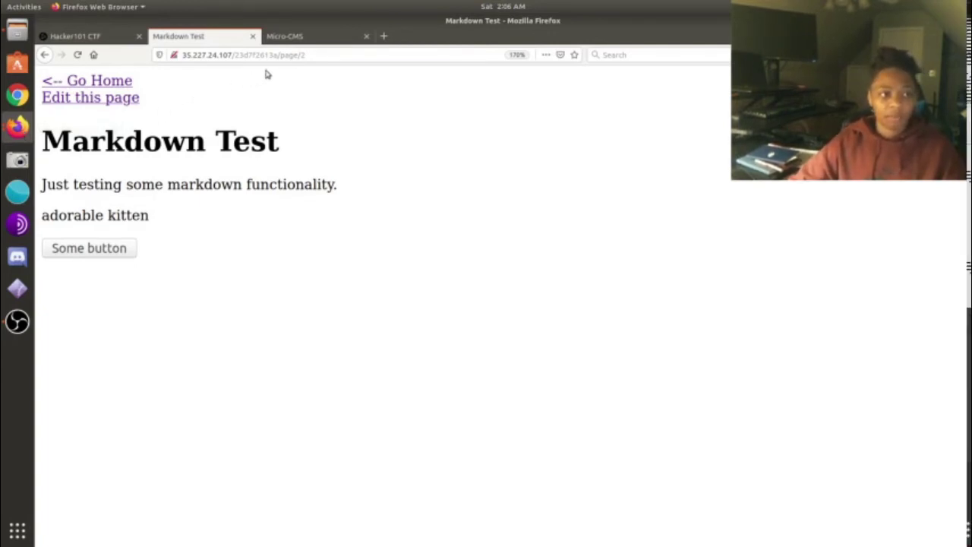
Place the caret at the end of the page/2 URL in the address bar
click(311, 56)
click(311, 56)
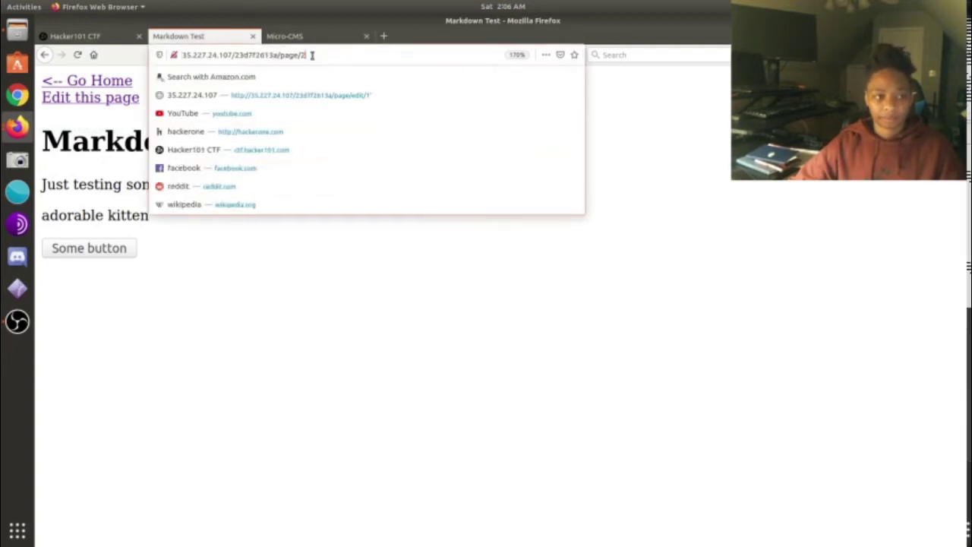
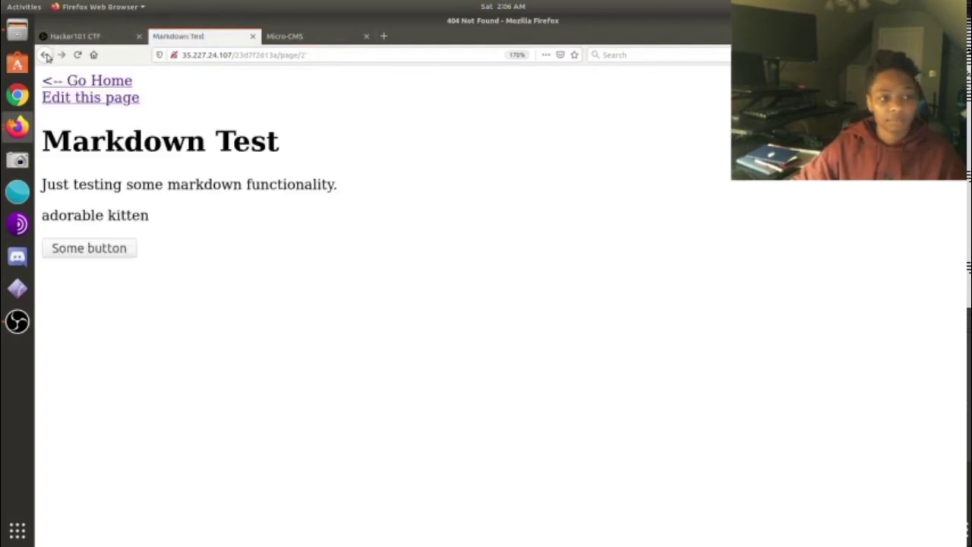
Return to the Micro-CMS home list, open the Testing page, and start editing its URL
click(73, 82)
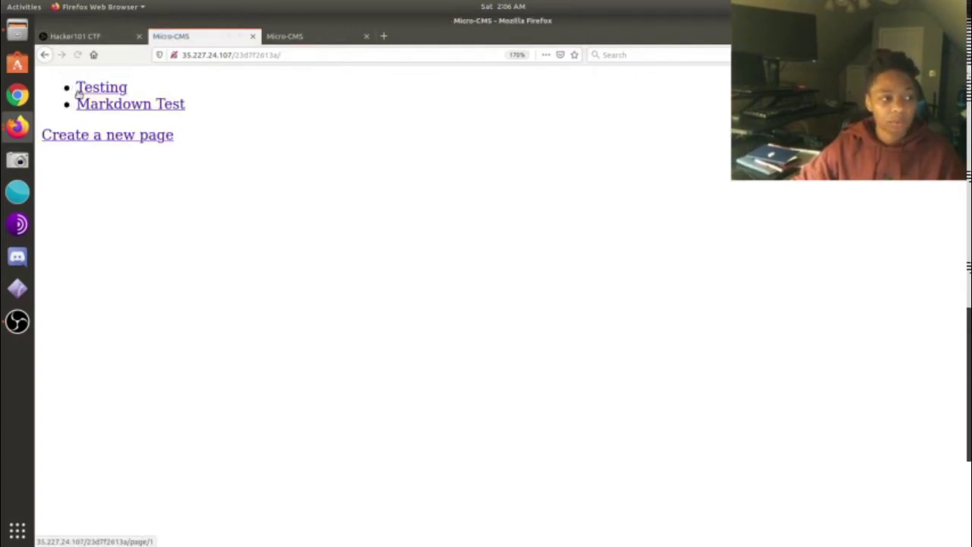
click(86, 91)
click(334, 55)
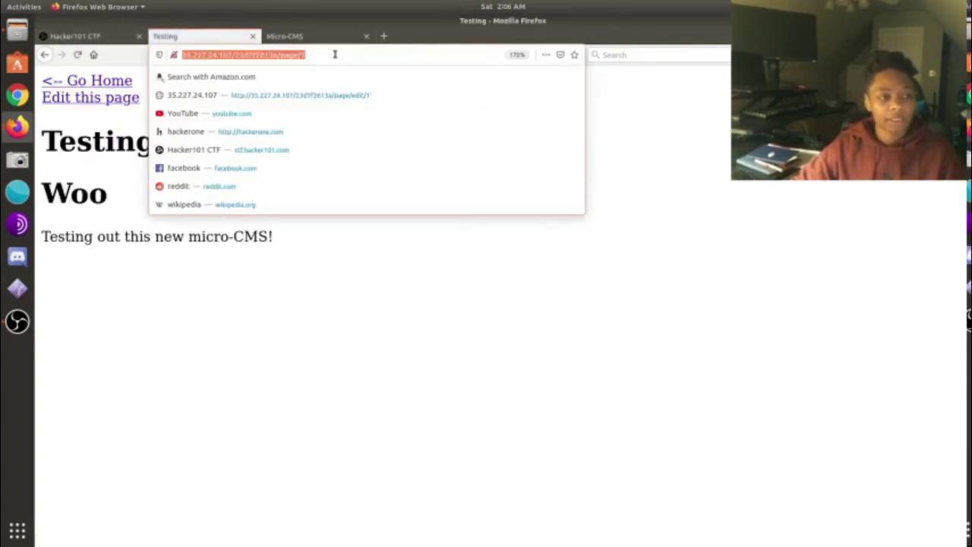
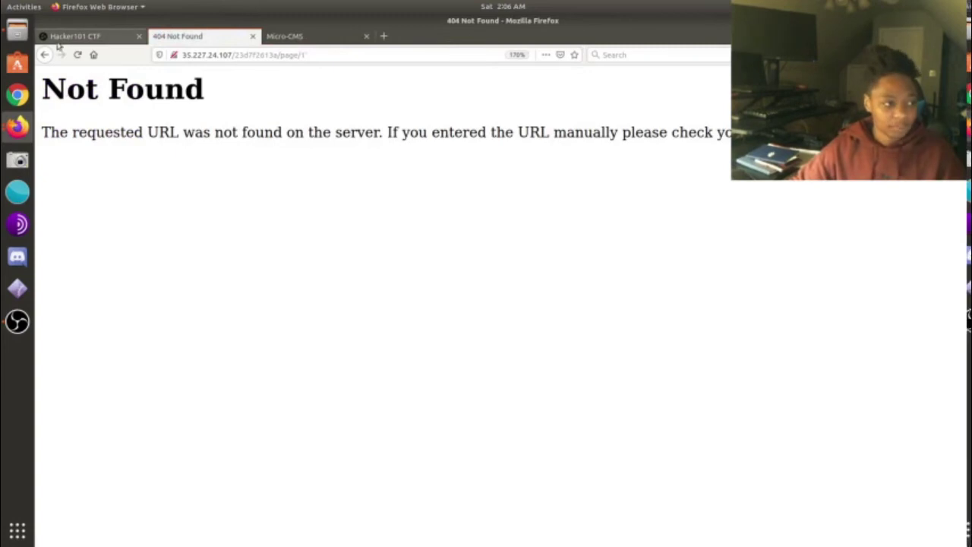
Go back to the Testing page's edit form at /page/edit/1 and put the cursor at the URL's end
click(47, 55)
click(84, 97)
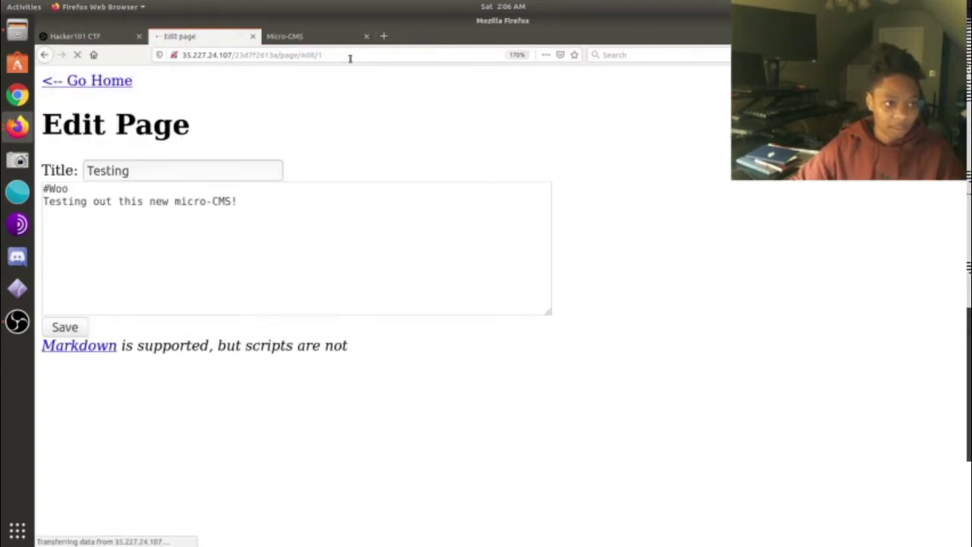
click(350, 54)
click(351, 55)
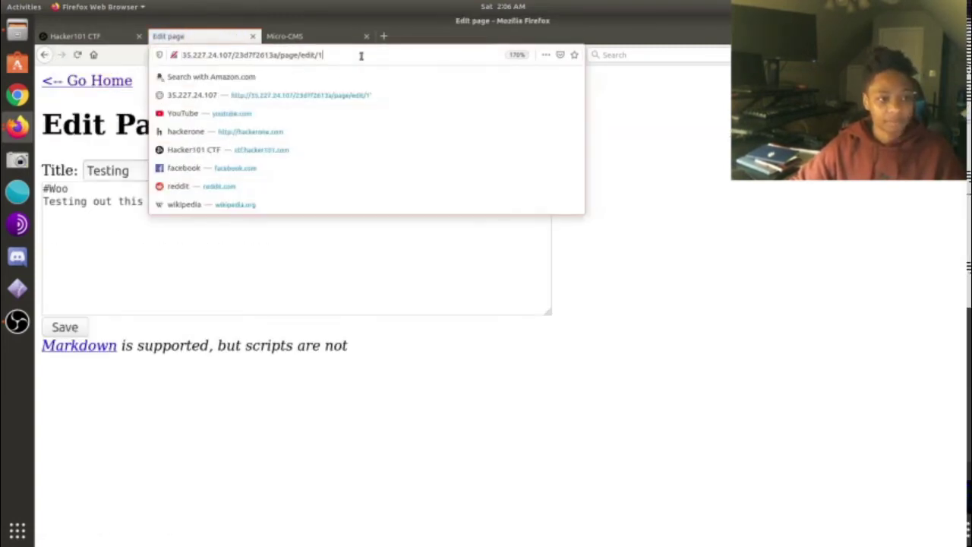
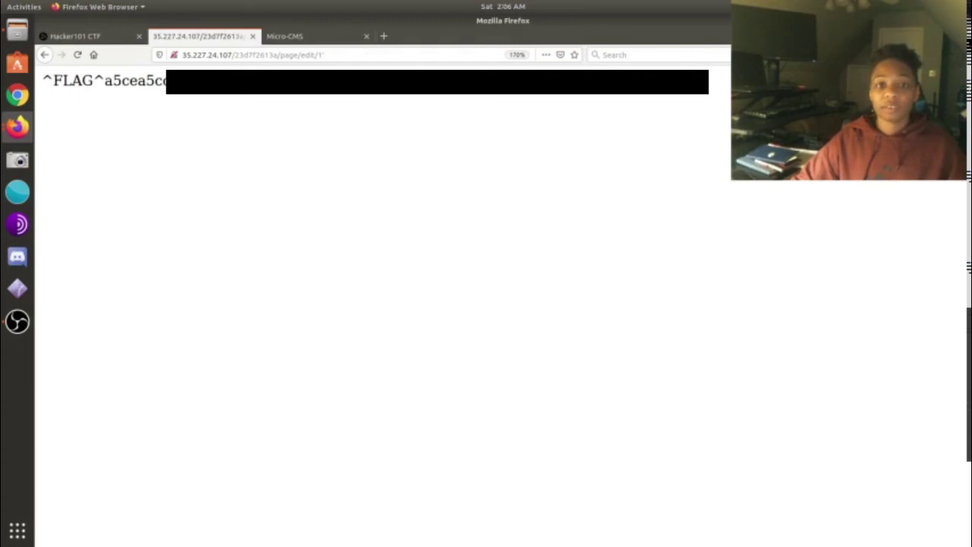
Switch to the Micro-CMS tab showing the home page with Testing and Markdown Test
key(alt+Tab)
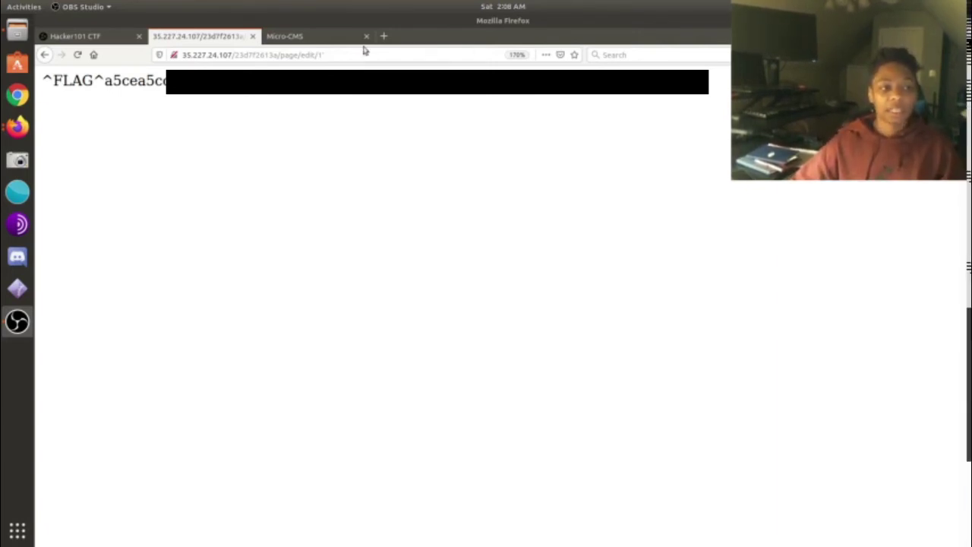
click(311, 36)
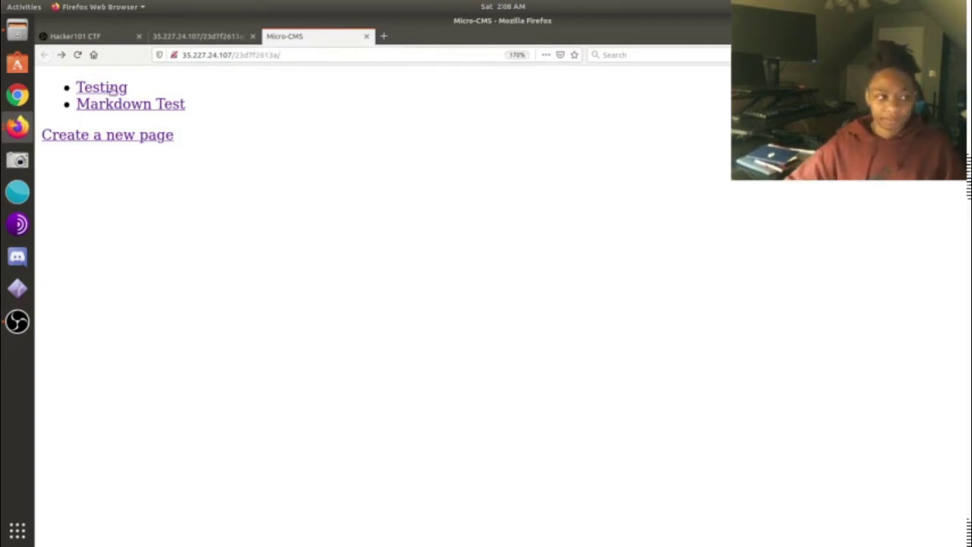
Close the /page/edit/1' flag tab, keeping the Hacker101 CTF and Micro-CMS home tabs
click(18, 126)
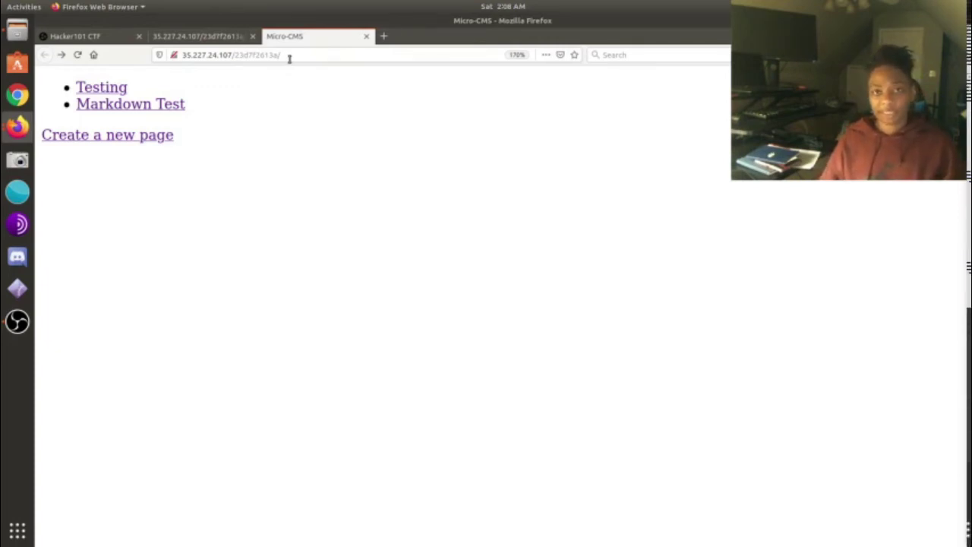
key(alt+Tab)
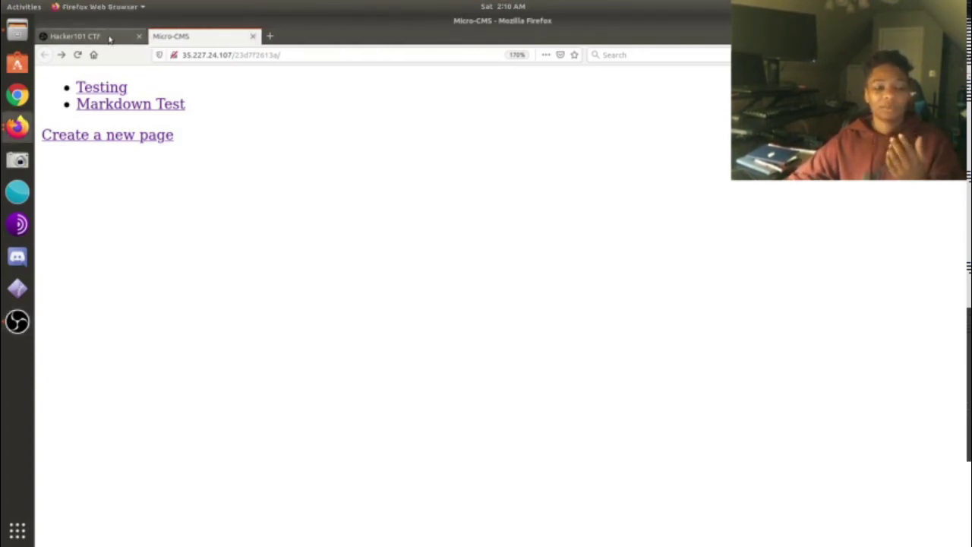
Check the Micro-CMS v1 hints, then launch a fresh Micro-CMS v1 instance from the challenge list
click(112, 36)
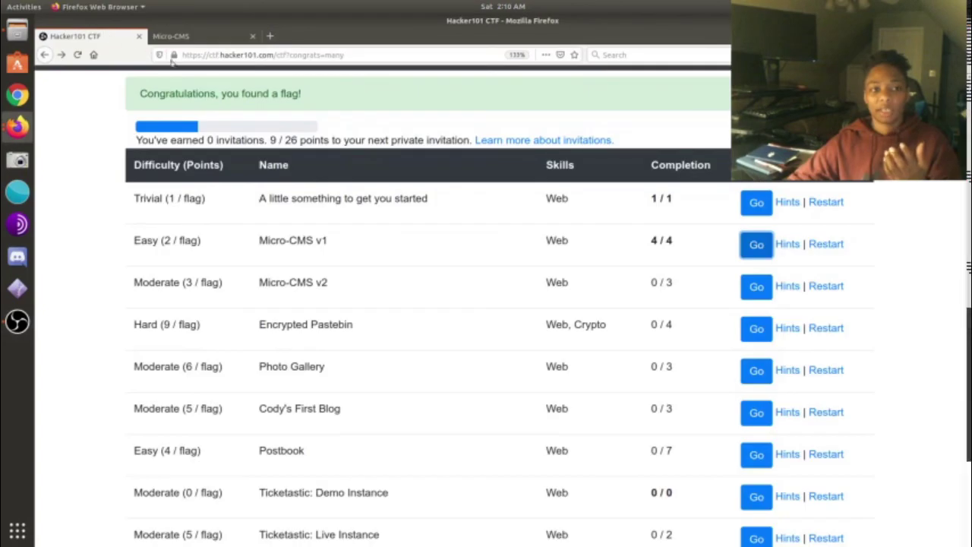
click(786, 245)
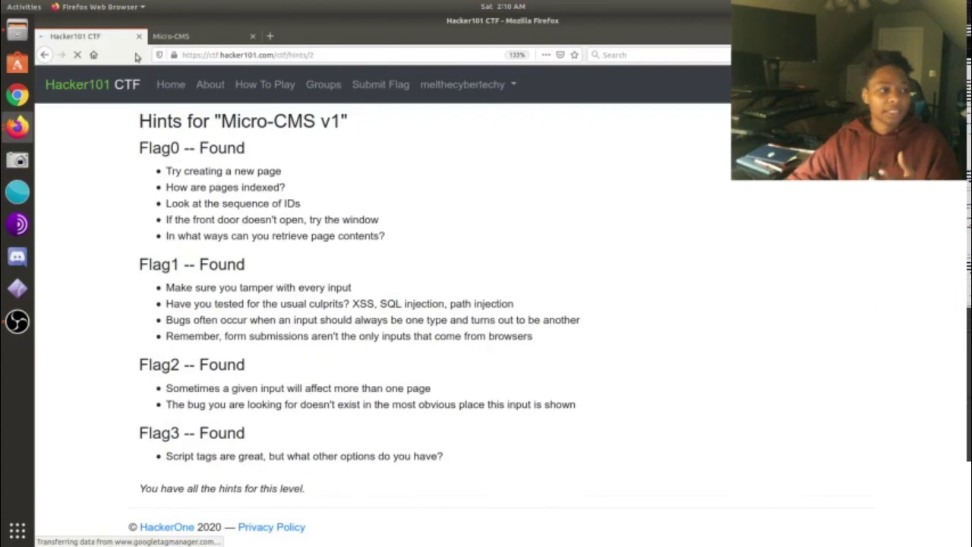
key(alt+Left)
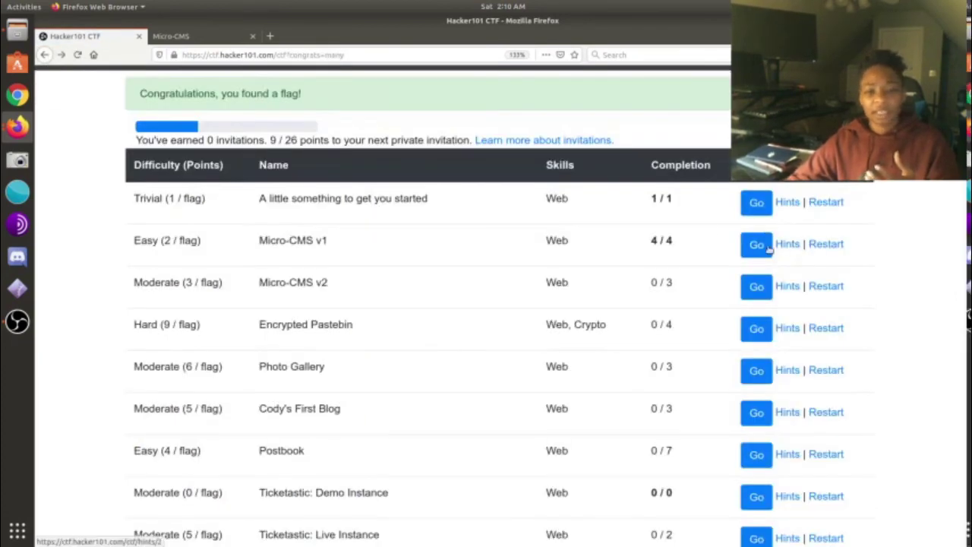
click(760, 244)
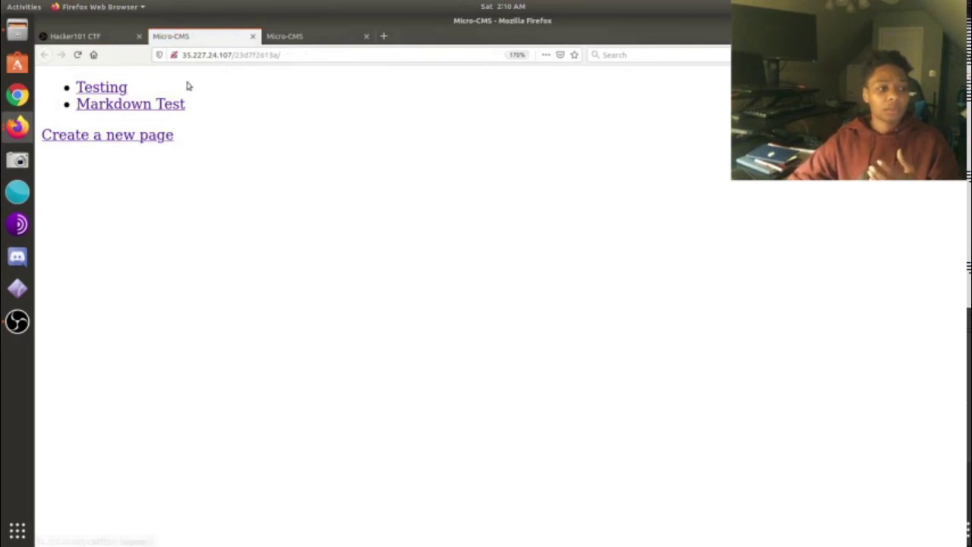
Open the Testing page's edit form and put the caret after /page/edit/1 in its address
click(114, 88)
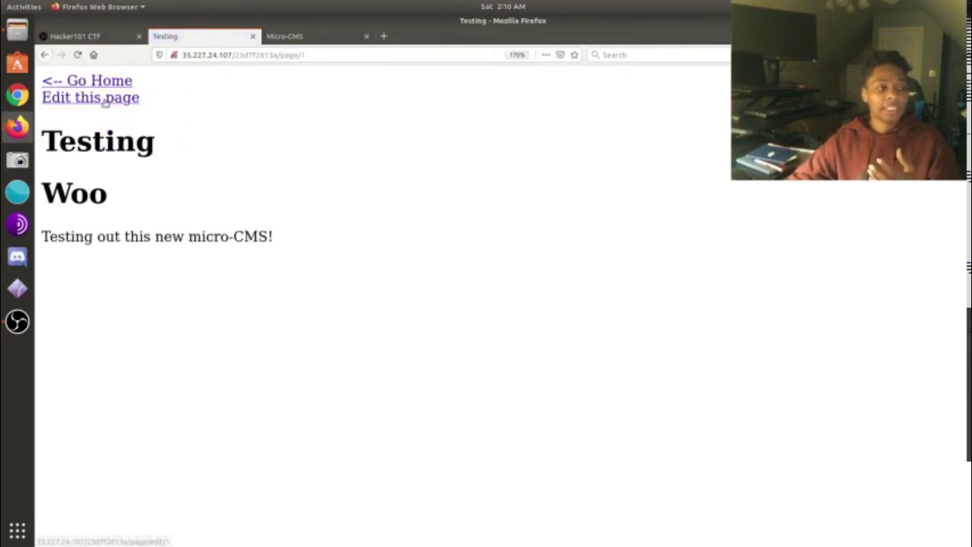
click(103, 99)
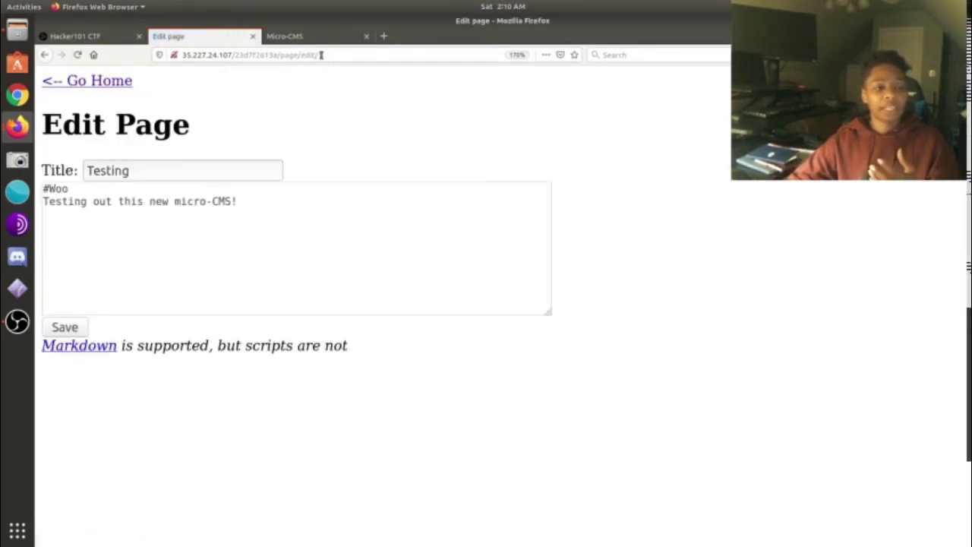
drag(324, 54, 174, 55)
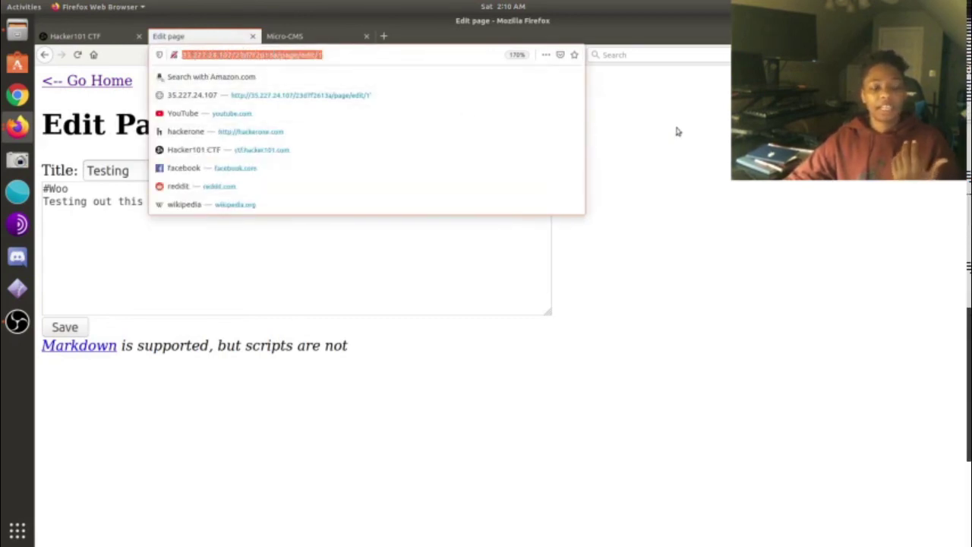
click(653, 117)
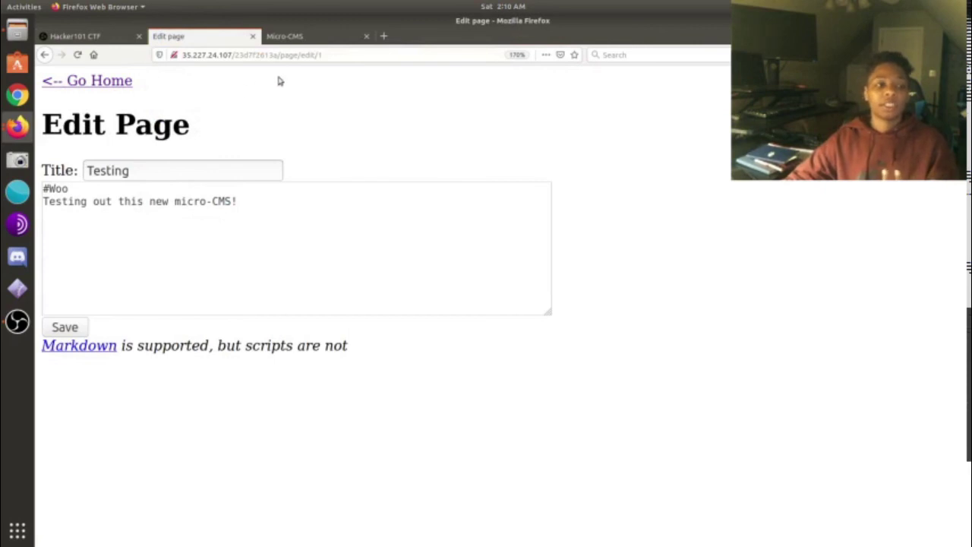
click(327, 54)
click(327, 55)
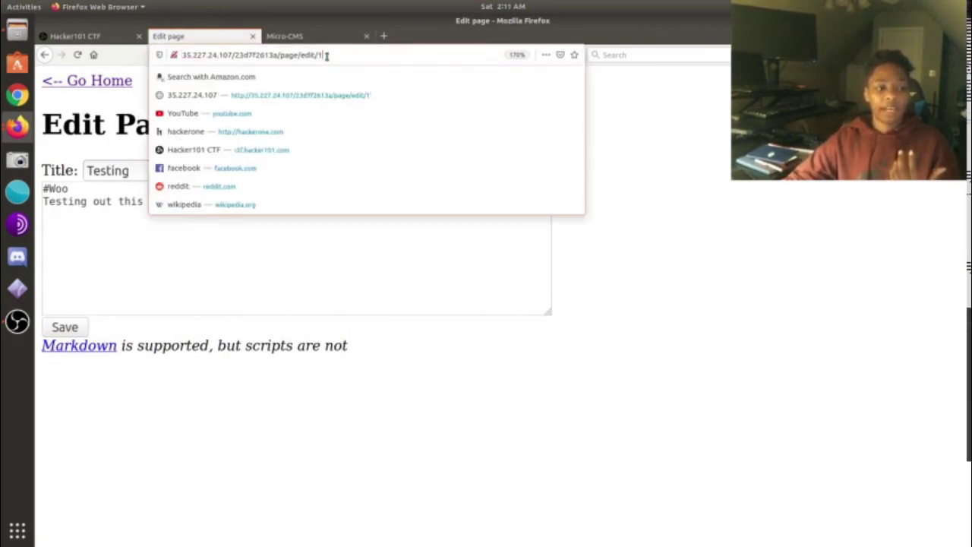